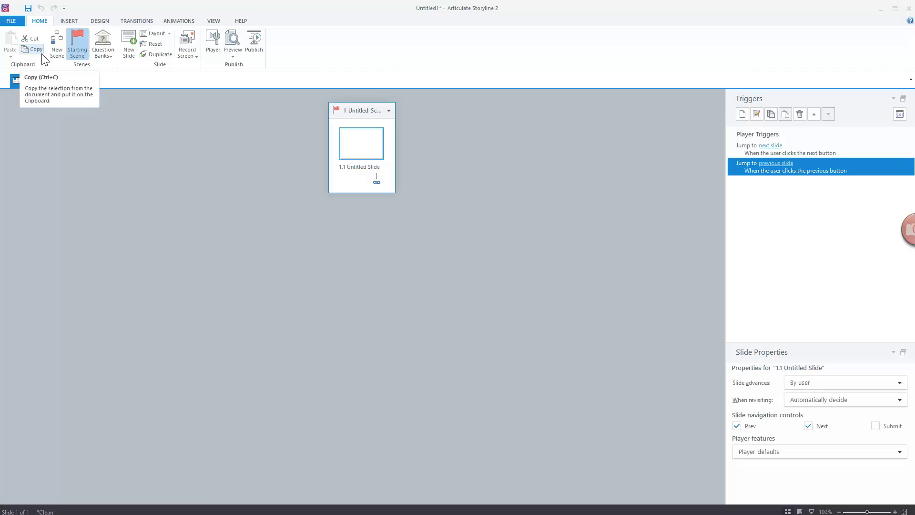
# Save the project in the Interactive VIdeo folder under the file name interactivevideo.
pyautogui.click(27, 8)
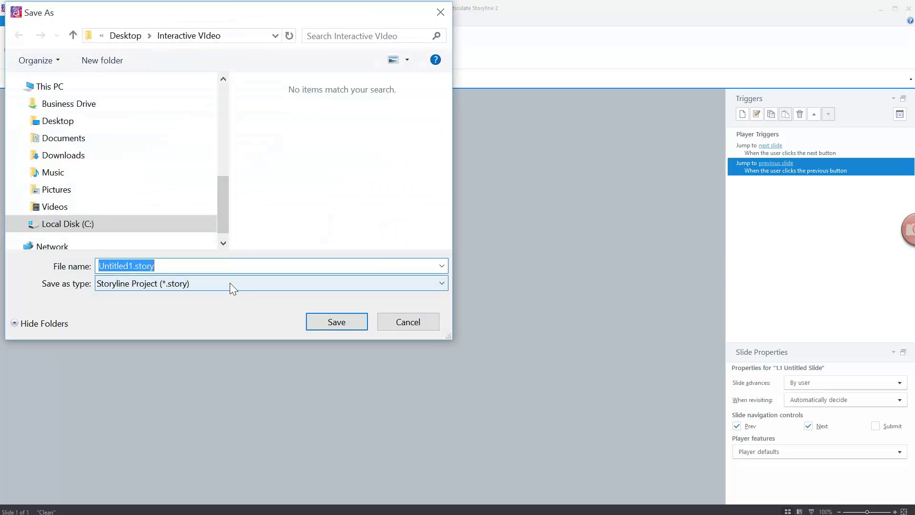
pyautogui.write('interaa')
pyautogui.press('BackSpace')
pyautogui.write('ctivevidoe')
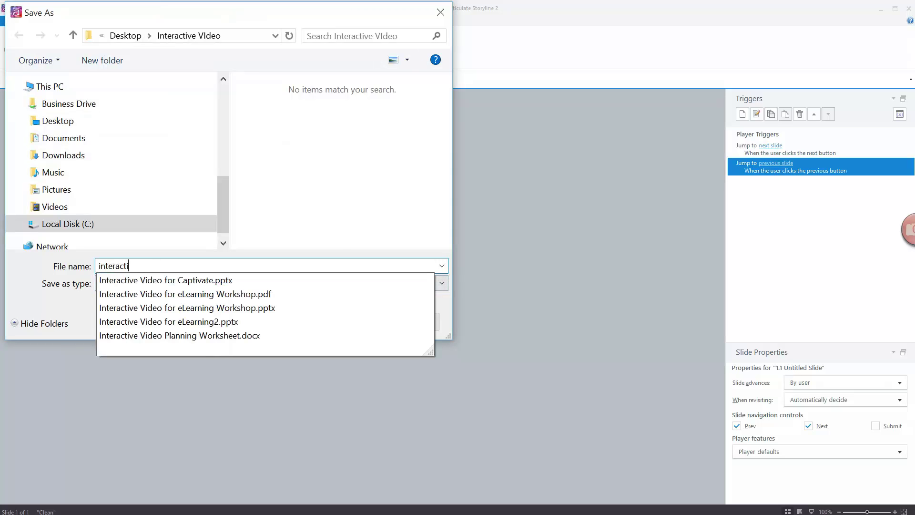
pyautogui.press('BackSpace')
pyautogui.press('BackSpace')
pyautogui.write('eo')
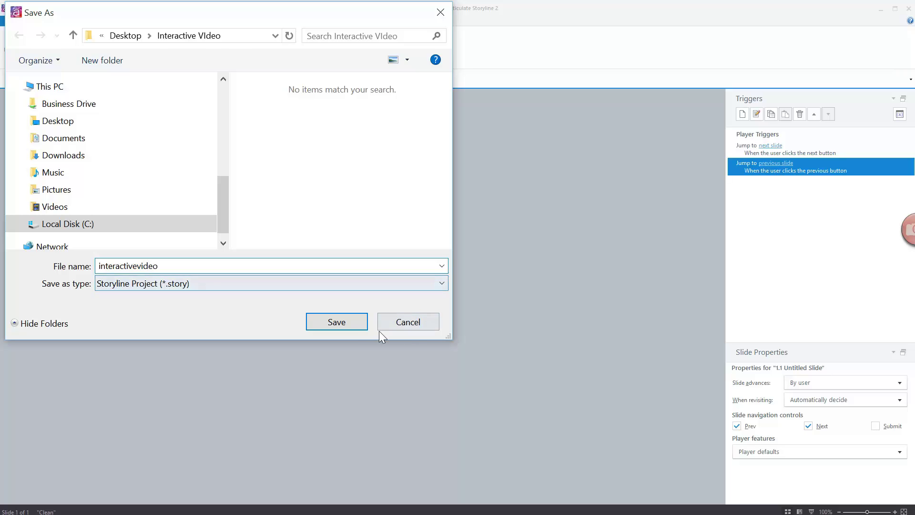
pyautogui.click(355, 326)
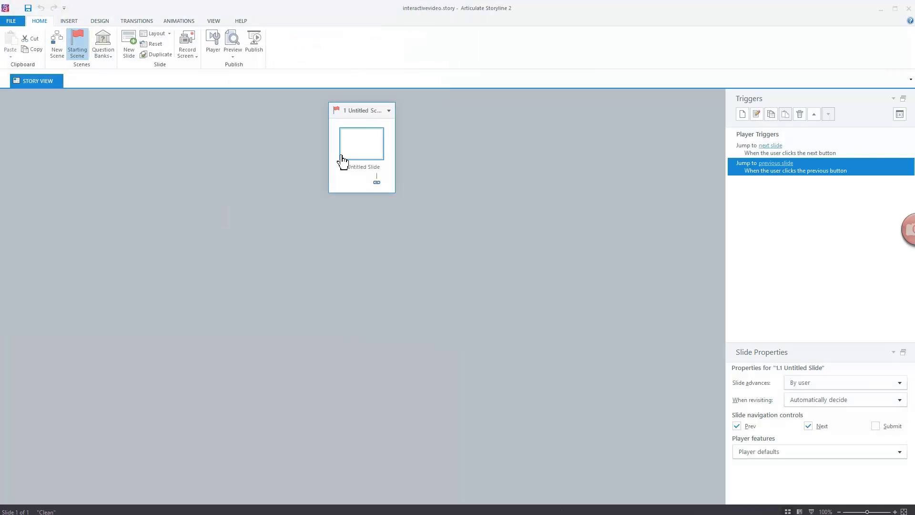
# Insert the video file Chef_Tim.mp4 on slide 1.1 and enlarge it to fill the whole slide at 720 × 540 px.
pyautogui.doubleClick(360, 143)
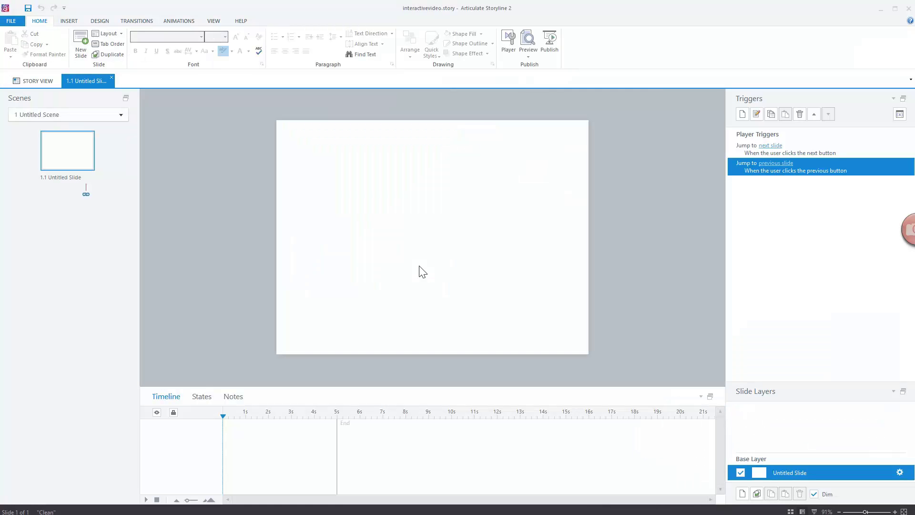
pyautogui.click(67, 21)
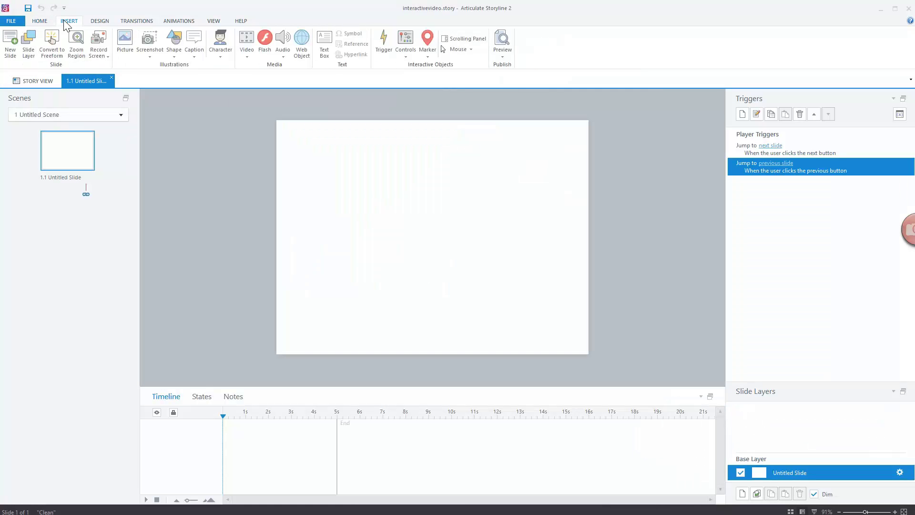
pyautogui.click(242, 58)
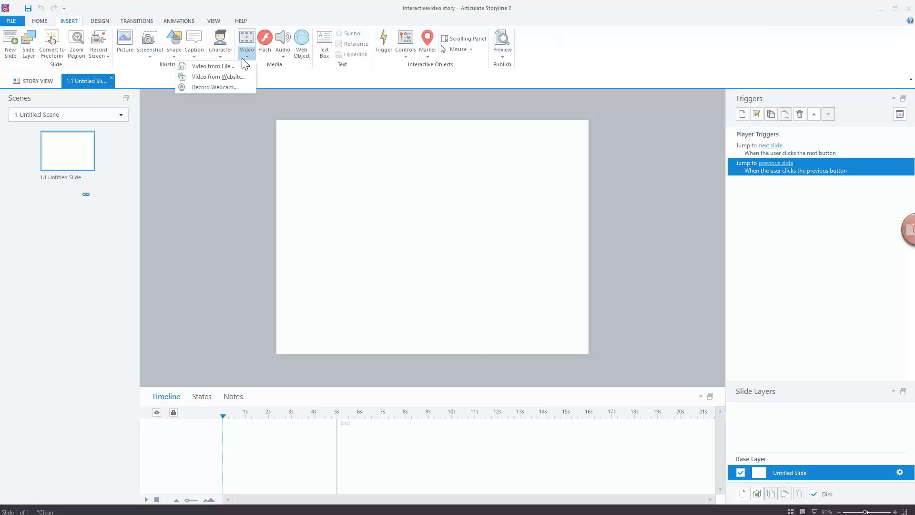
pyautogui.click(242, 68)
pyautogui.click(255, 139)
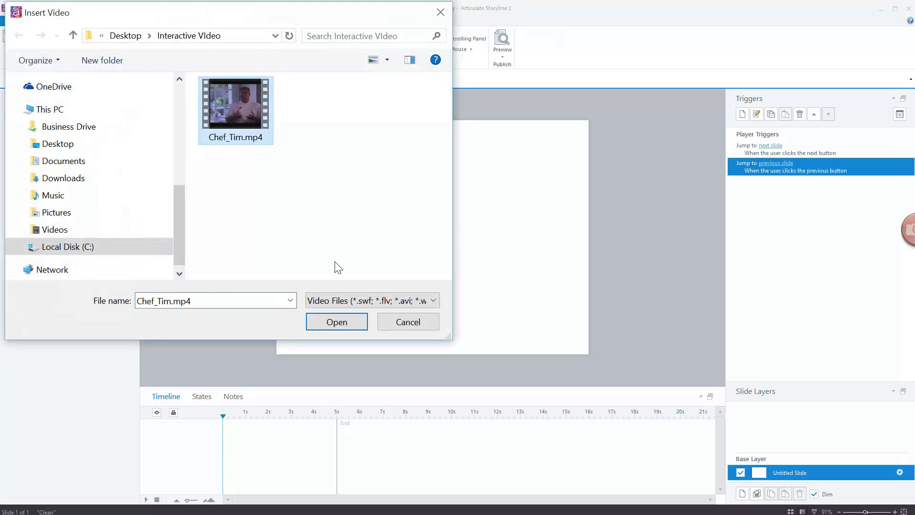
pyautogui.click(345, 323)
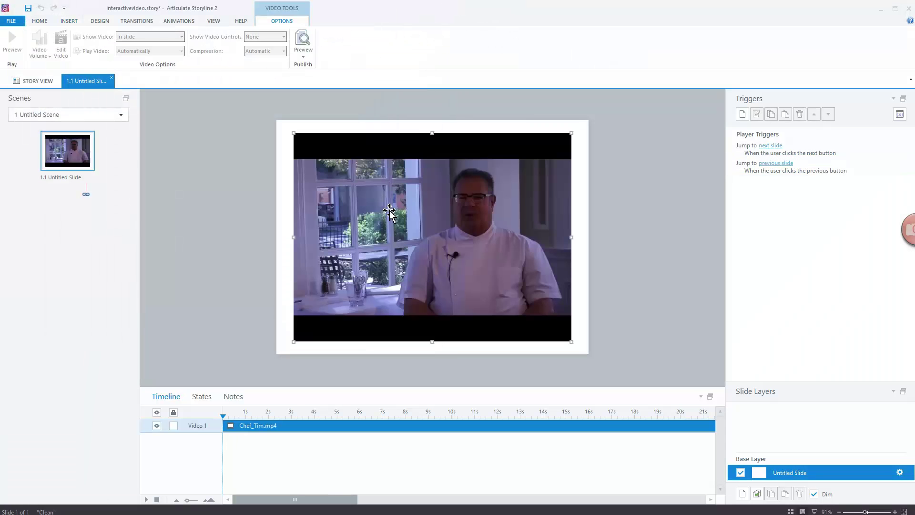
pyautogui.moveTo(380, 208); pyautogui.dragTo(363, 195)
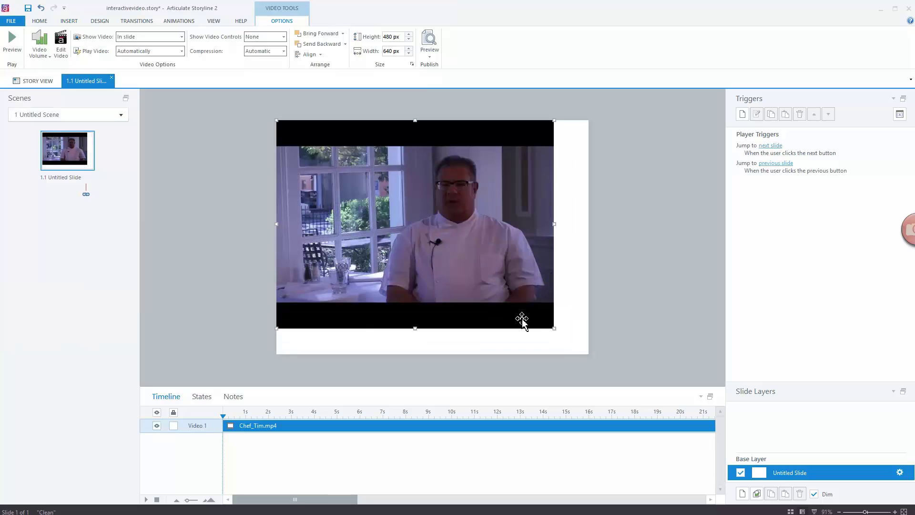
pyautogui.moveTo(556, 329); pyautogui.dragTo(583, 354)
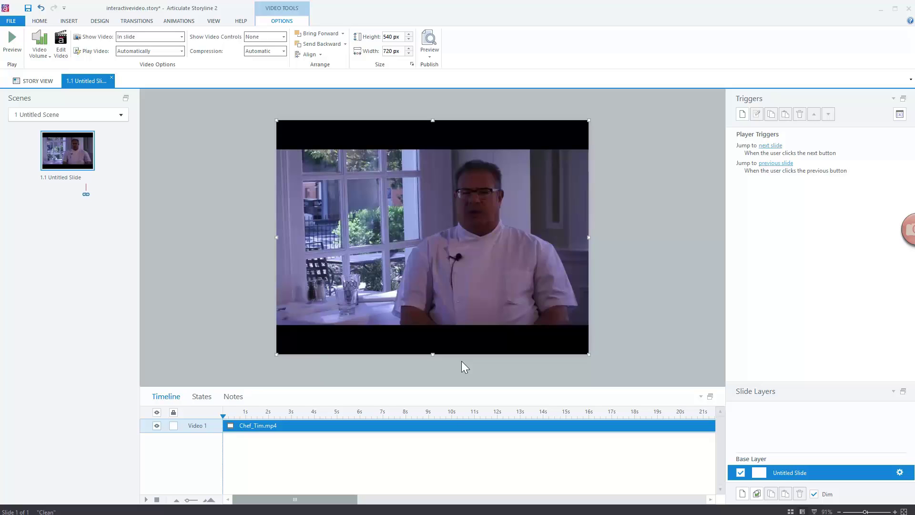
# Create a cue point at 10 s on the slide's timeline and move the playhead back to about 9 s.
pyautogui.click(453, 413)
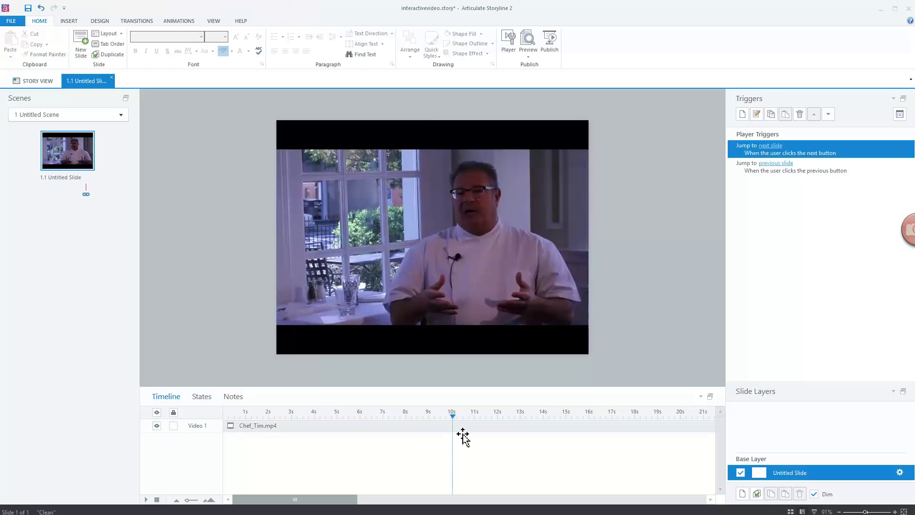
pyautogui.rightClick(450, 410)
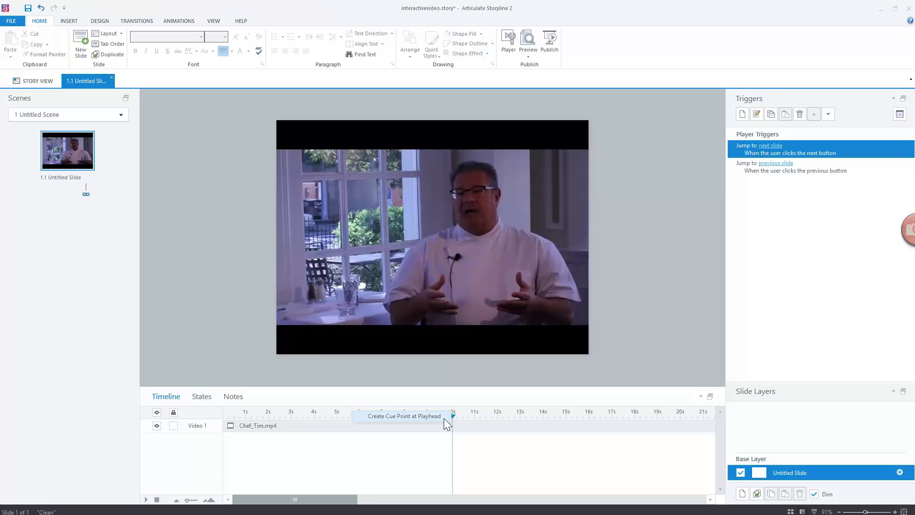
pyautogui.click(444, 419)
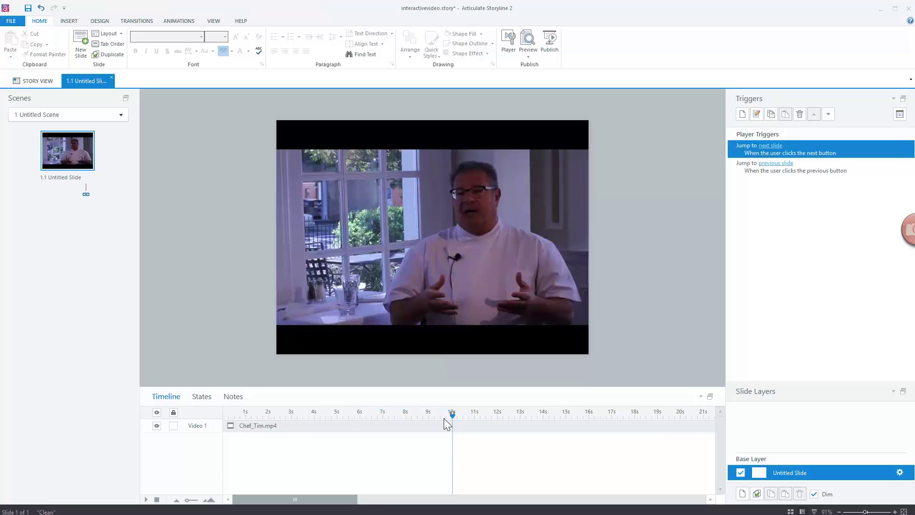
pyautogui.moveTo(451, 416); pyautogui.dragTo(429, 416)
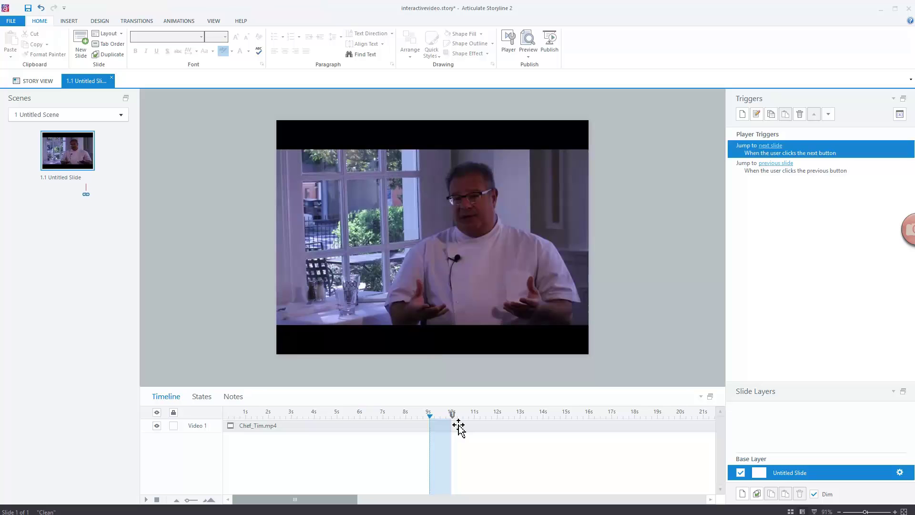
# Add a new slide layer and name it Content.
pyautogui.click(743, 494)
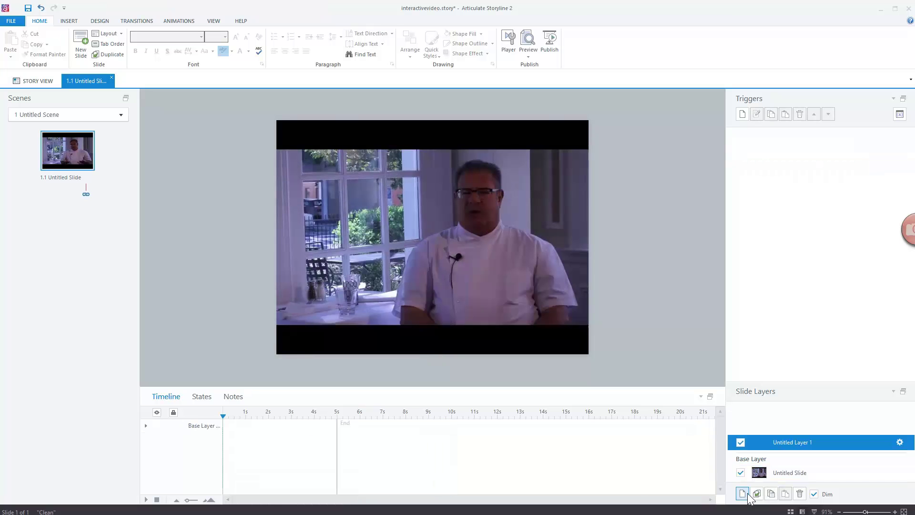
pyautogui.doubleClick(798, 442)
pyautogui.write('Content')
pyautogui.press('Return')
# Draw a rounded rectangle about 240 × 128 px beside the glass on the Content layer, containing the text "Check out the glass!".
pyautogui.click(76, 19)
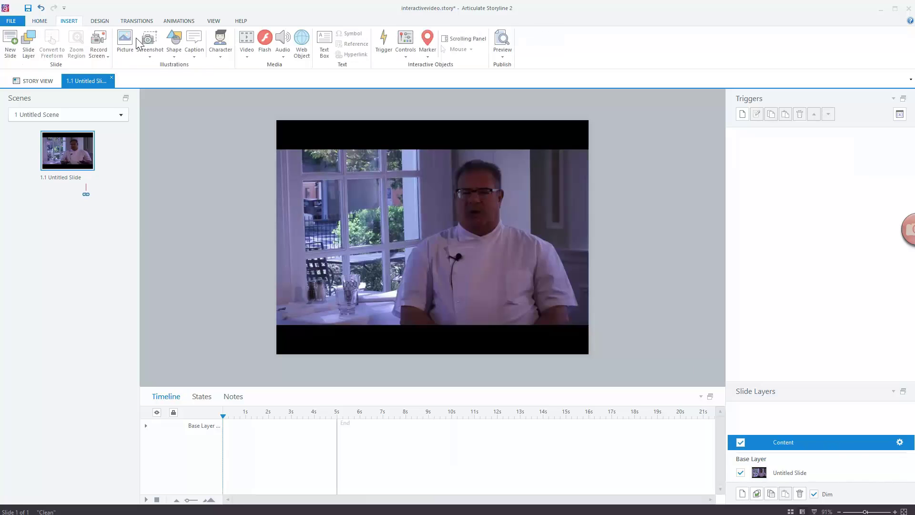
pyautogui.click(174, 54)
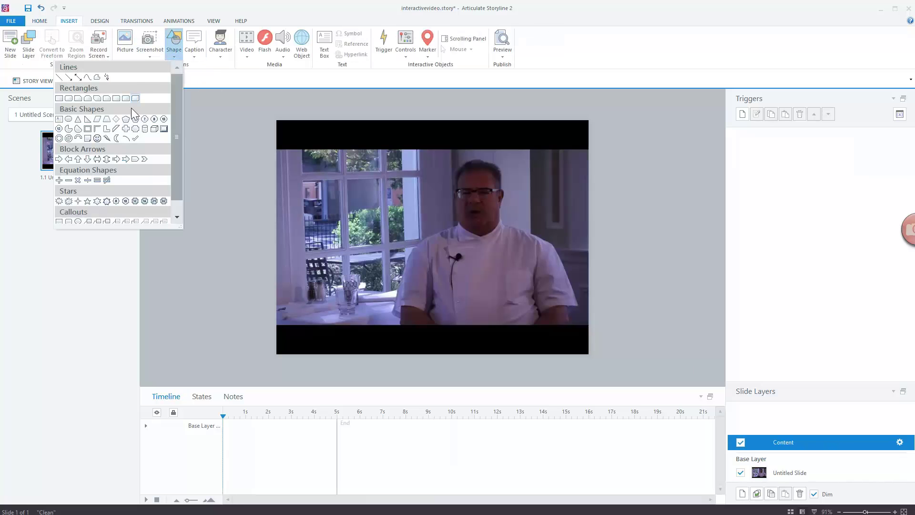
pyautogui.click(69, 98)
pyautogui.moveTo(364, 248); pyautogui.dragTo(467, 303)
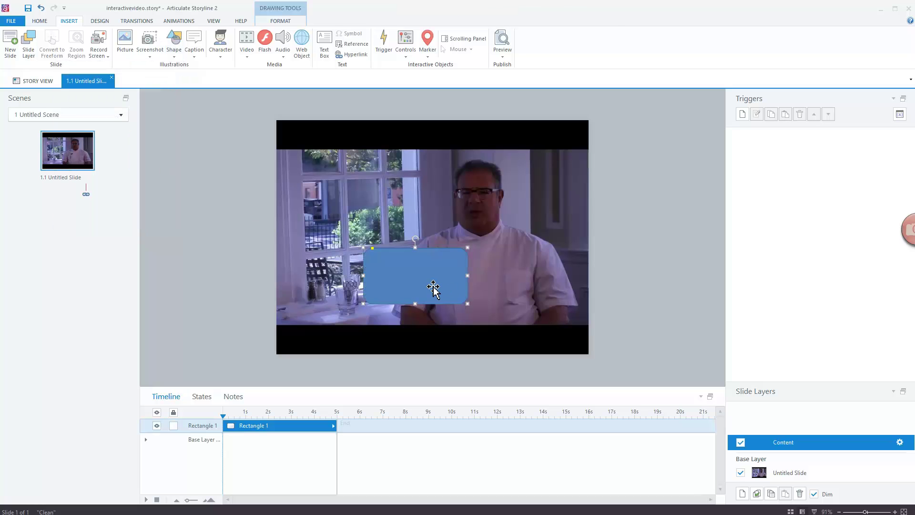
pyautogui.write('Check o')
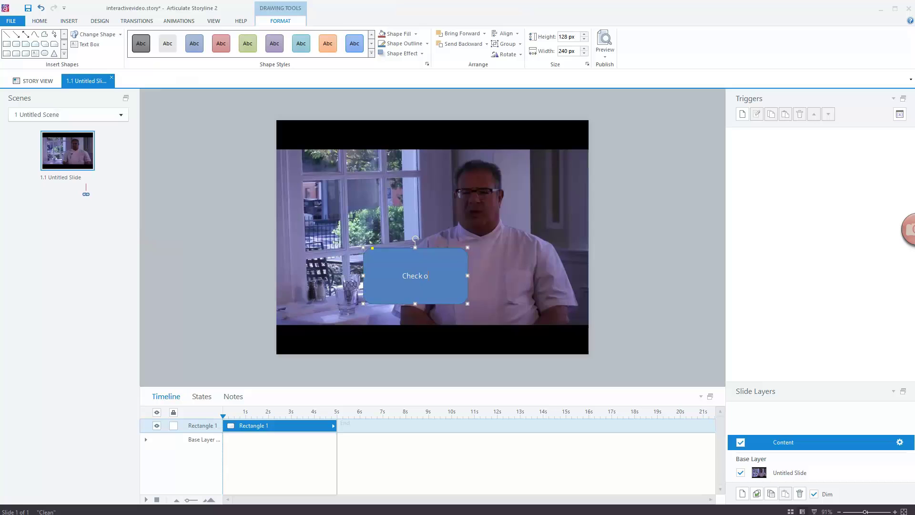
pyautogui.write('ut the glass!')
# Draw a left-pointing block arrow about 112 × 32 px from the text box to the glass and apply the black shape style.
pyautogui.click(69, 22)
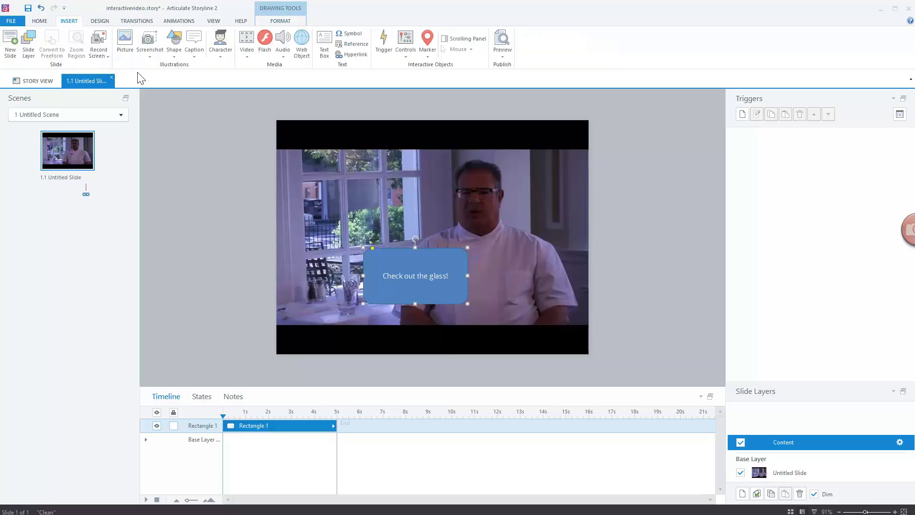
pyautogui.click(174, 53)
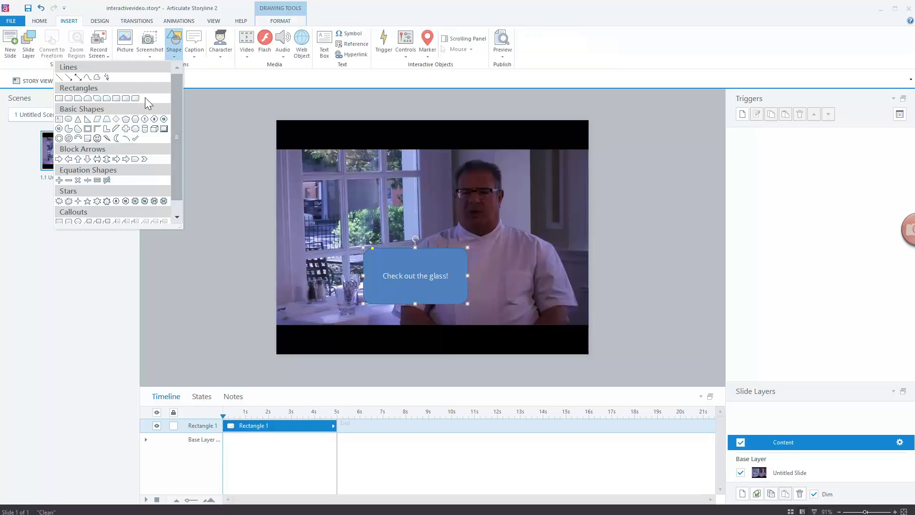
pyautogui.click(61, 160)
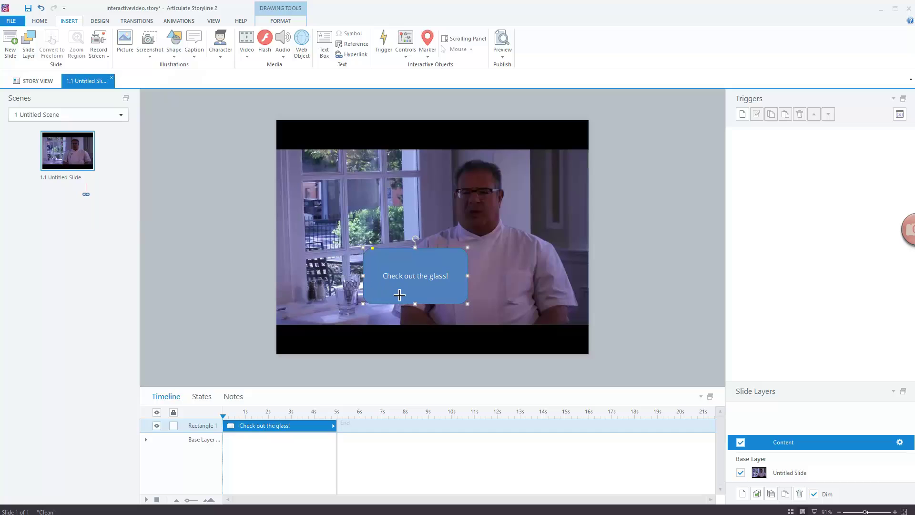
pyautogui.moveTo(399, 295); pyautogui.dragTo(346, 303)
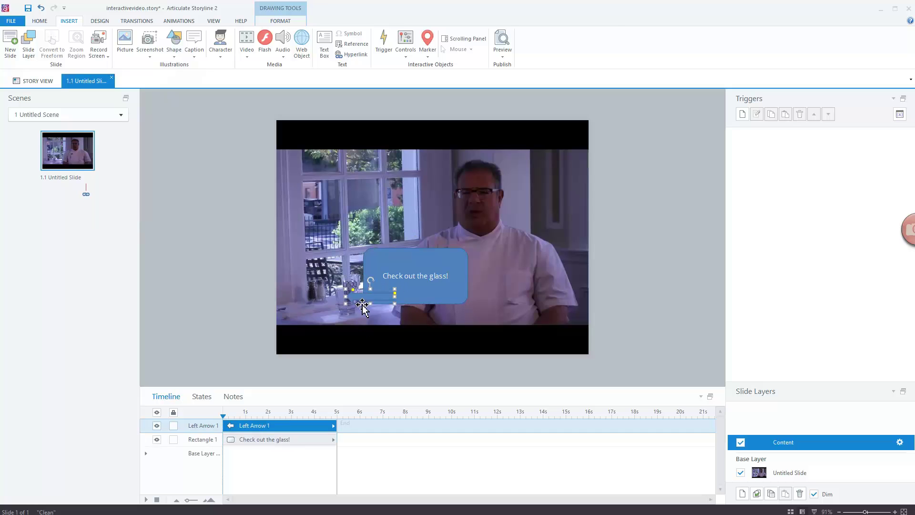
pyautogui.click(141, 43)
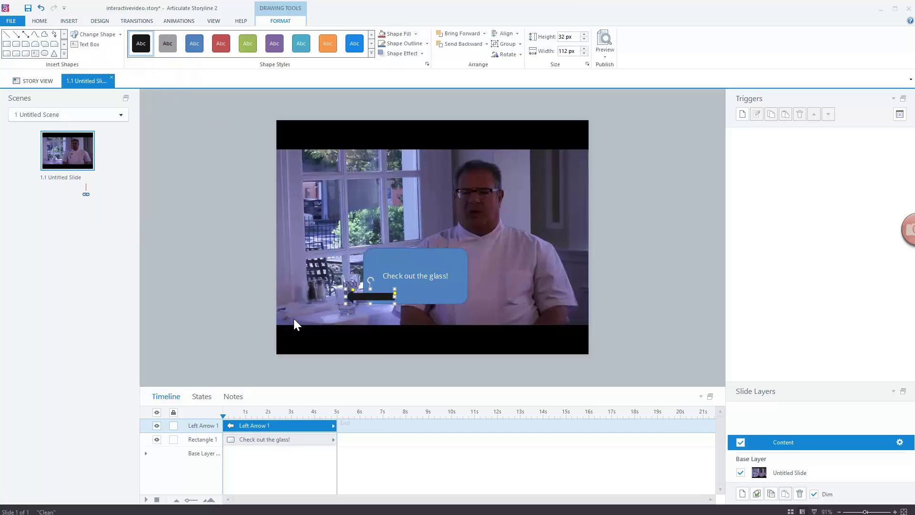
pyautogui.click(432, 282)
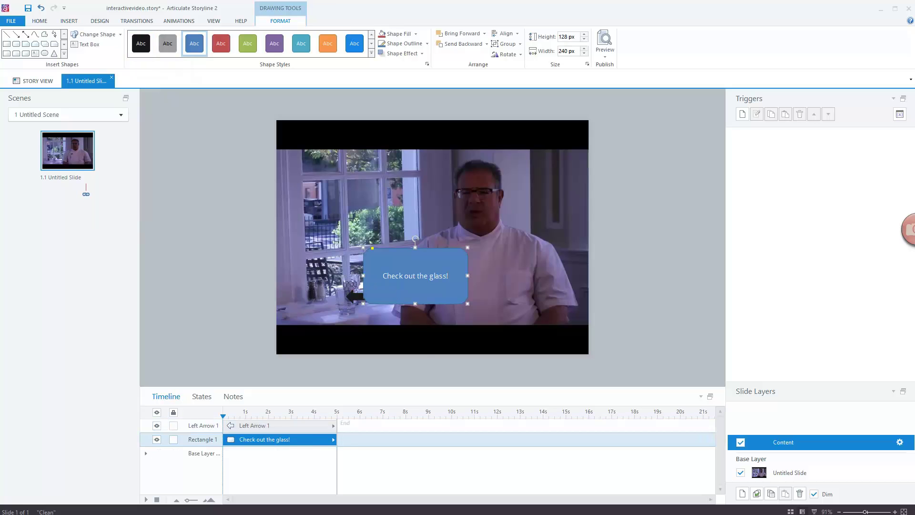
pyautogui.click(349, 299)
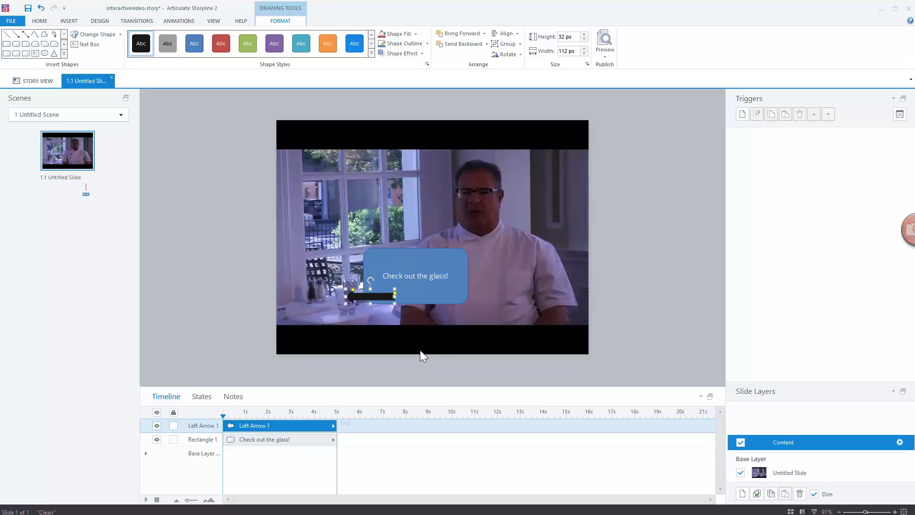
# Insert a rectangular button about 104 × 32 px in the text box's lower right corner, labelled Close.
pyautogui.click(65, 21)
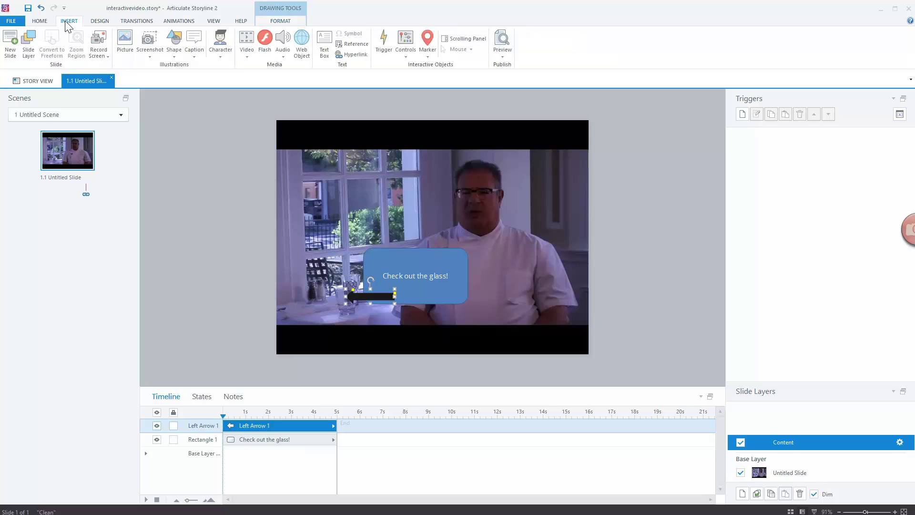
pyautogui.click(405, 56)
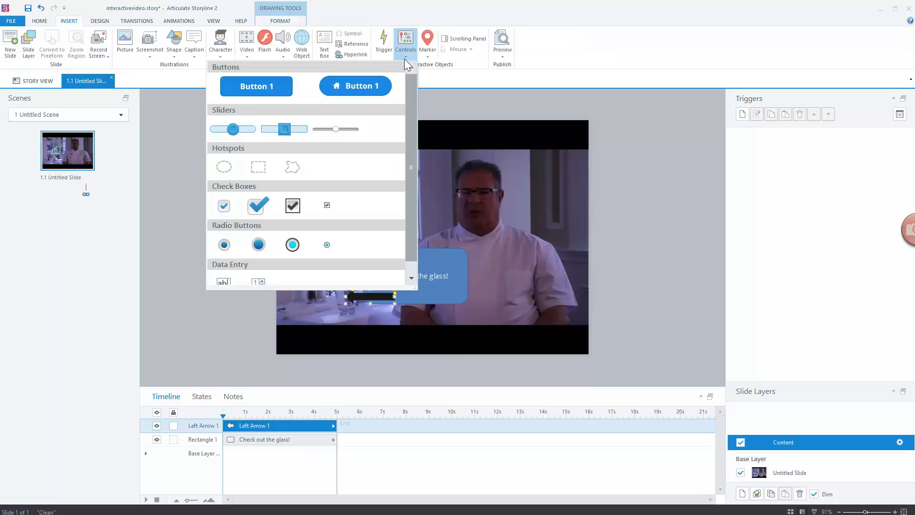
pyautogui.click(282, 89)
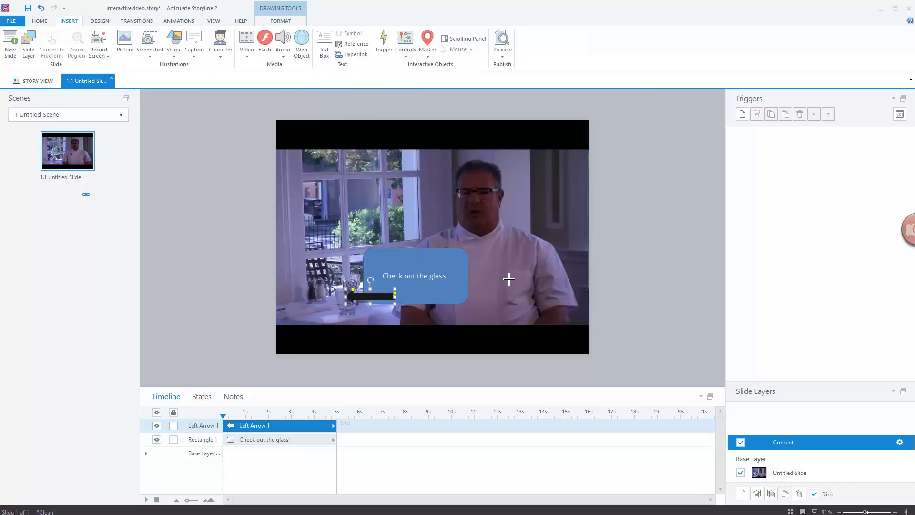
pyautogui.moveTo(417, 287); pyautogui.dragTo(451, 300)
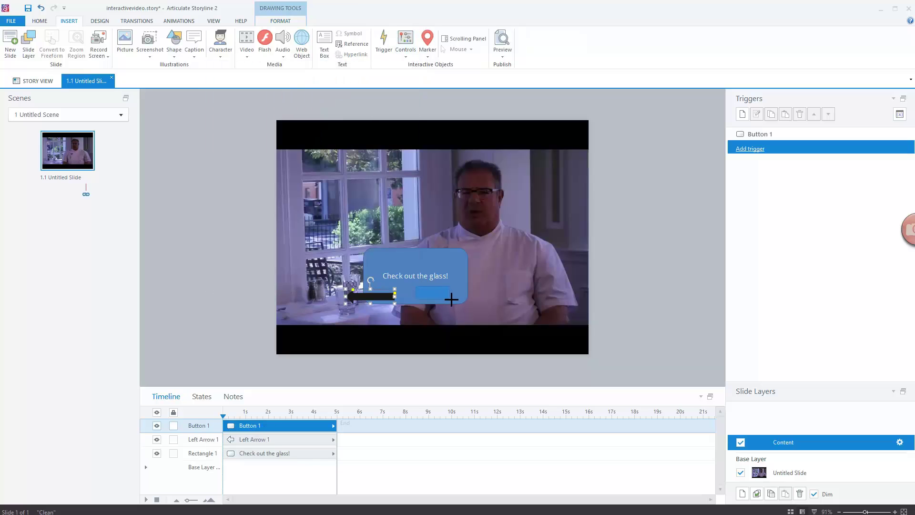
pyautogui.write('Close')
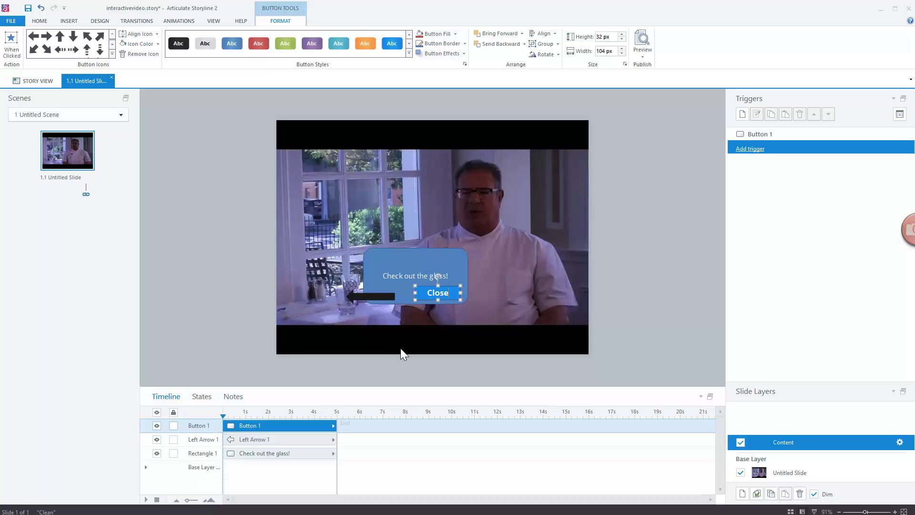
pyautogui.click(403, 347)
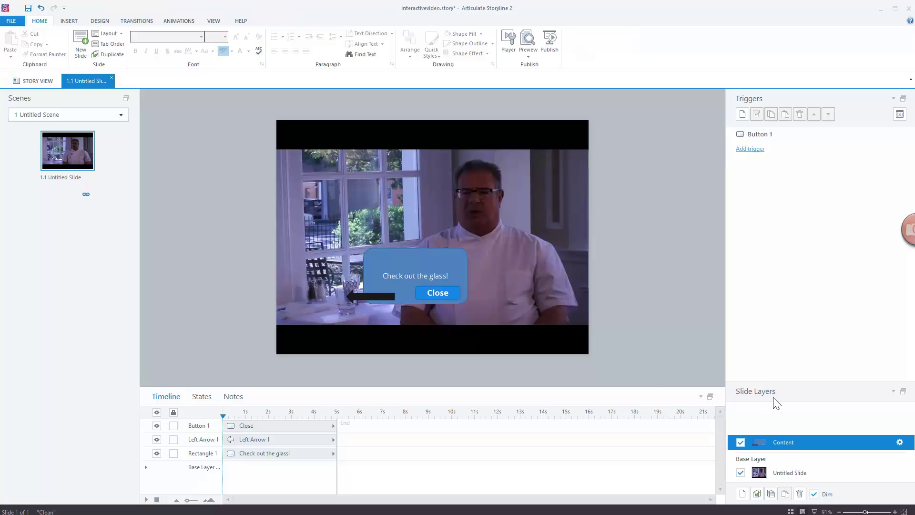
# Add a base layer trigger that pauses the Chef_Tim.mp4 video when the timeline reaches cue point #1.
pyautogui.click(802, 474)
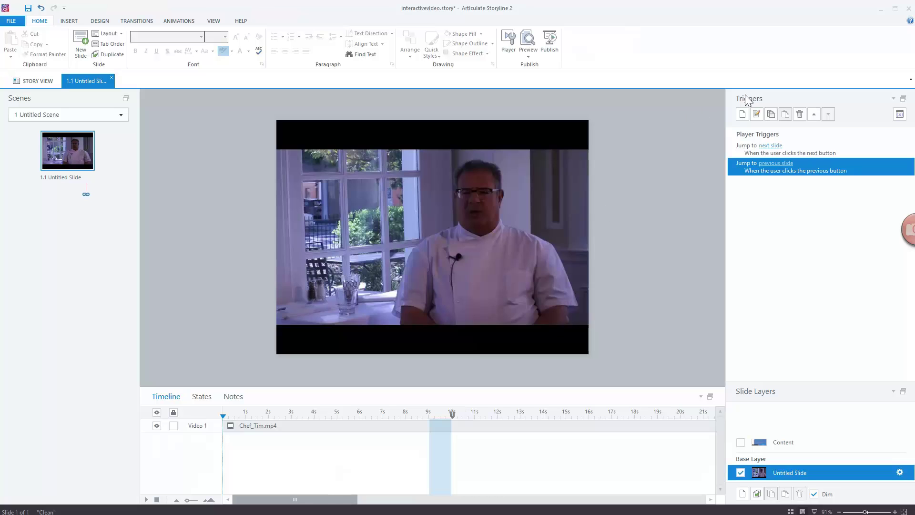
pyautogui.click(743, 115)
pyautogui.click(555, 219)
pyautogui.click(513, 301)
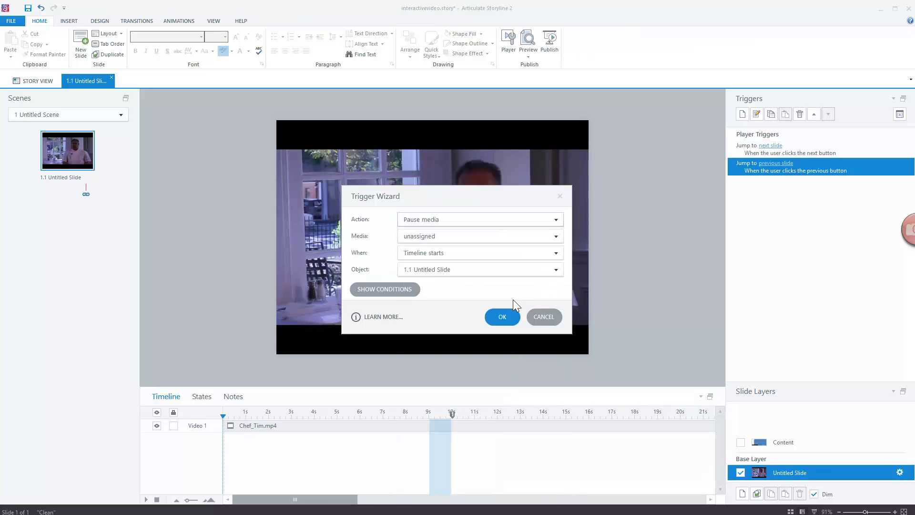
pyautogui.click(550, 236)
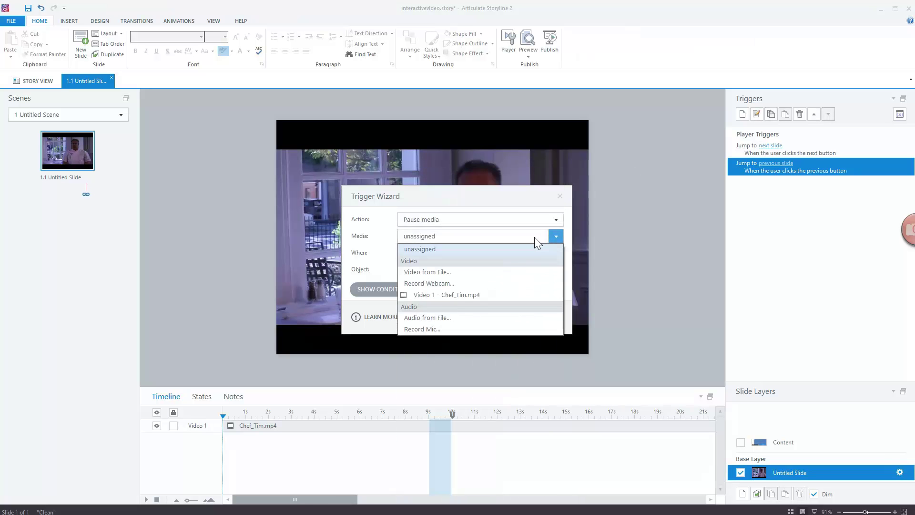
pyautogui.click(493, 295)
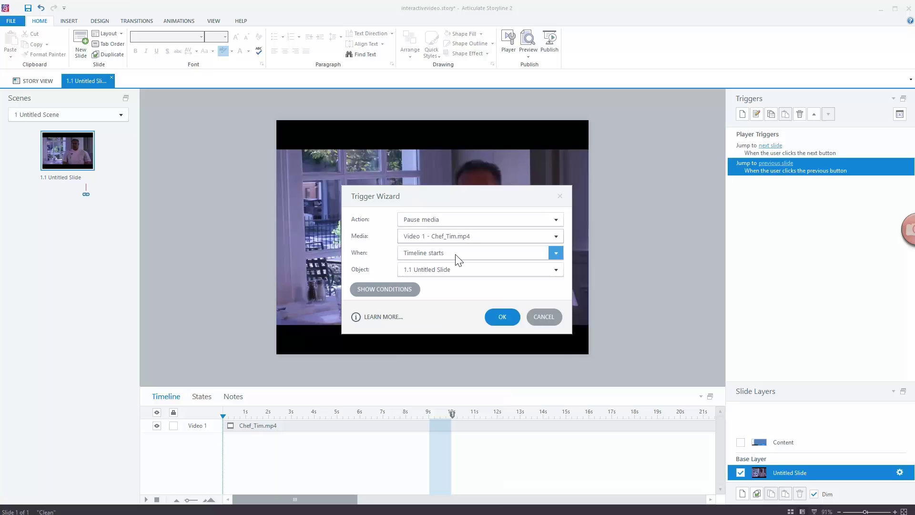
pyautogui.click(555, 253)
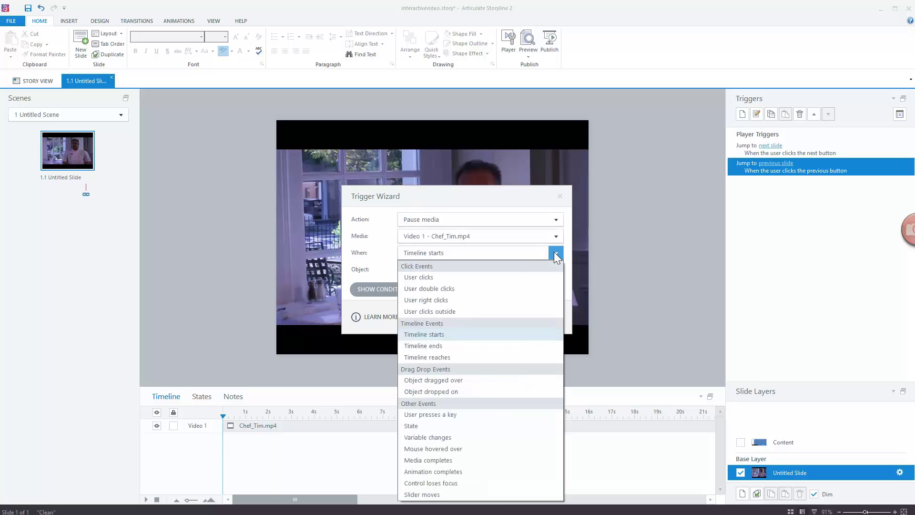
pyautogui.click(471, 357)
pyautogui.click(449, 269)
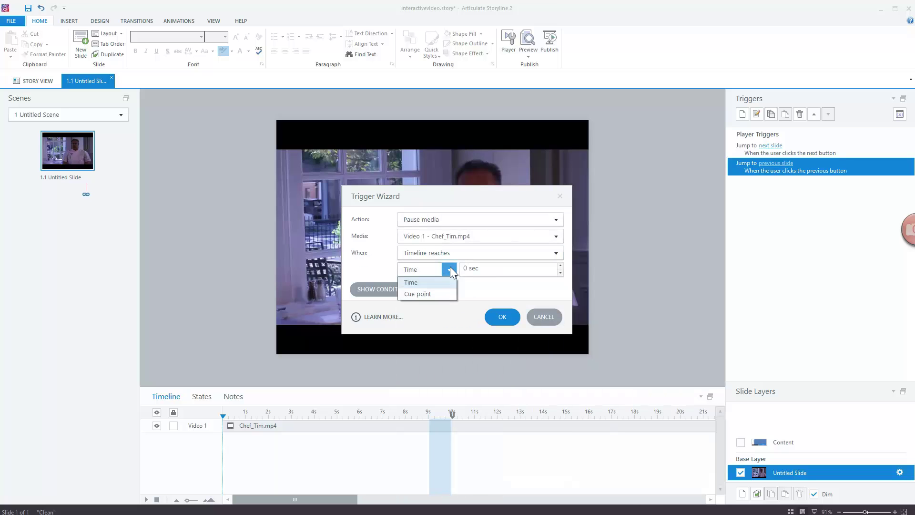
pyautogui.click(445, 292)
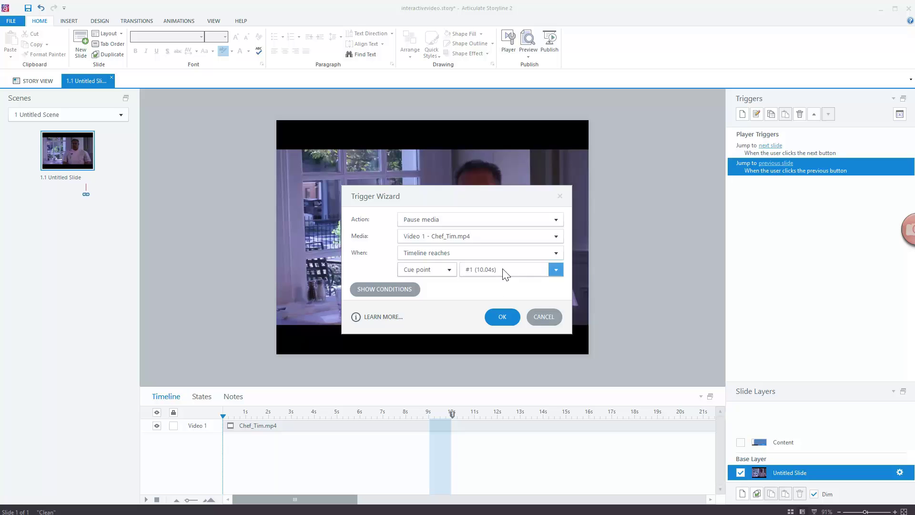
pyautogui.click(502, 317)
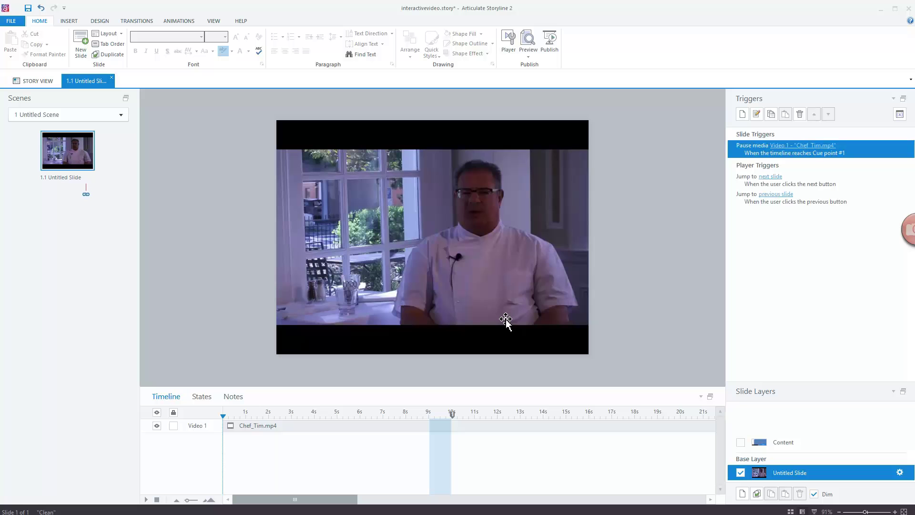
# Add a base layer trigger that shows the Content layer when the timeline reaches cue point #1.
pyautogui.click(742, 114)
pyautogui.click(549, 222)
pyautogui.click(500, 206)
pyautogui.click(553, 236)
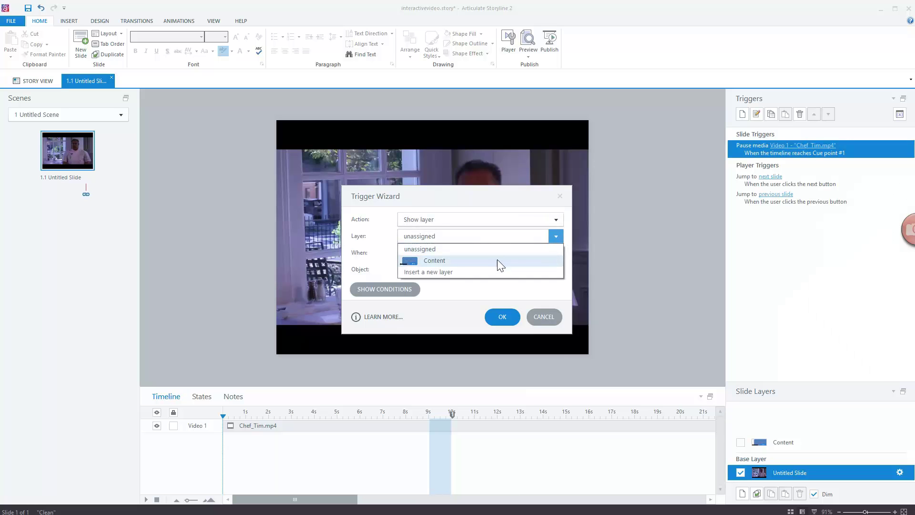
pyautogui.click(496, 259)
pyautogui.click(549, 252)
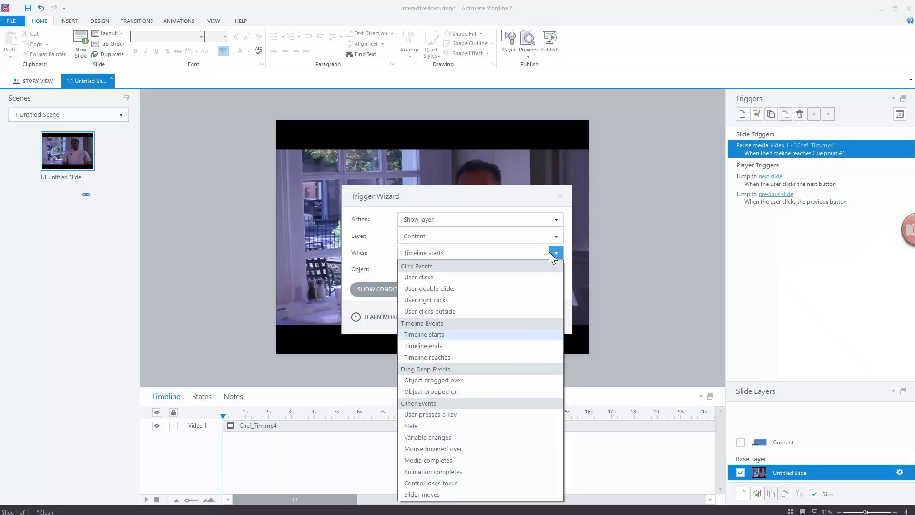
pyautogui.click(513, 351)
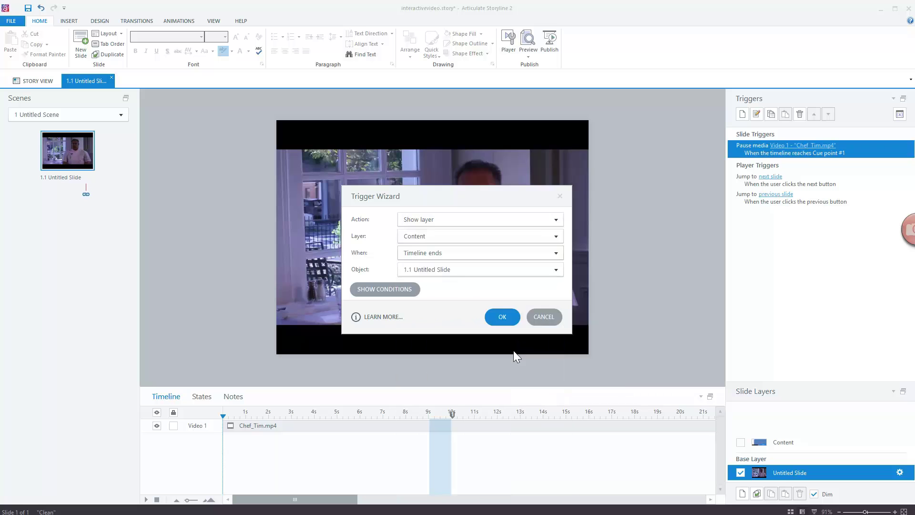
pyautogui.click(555, 252)
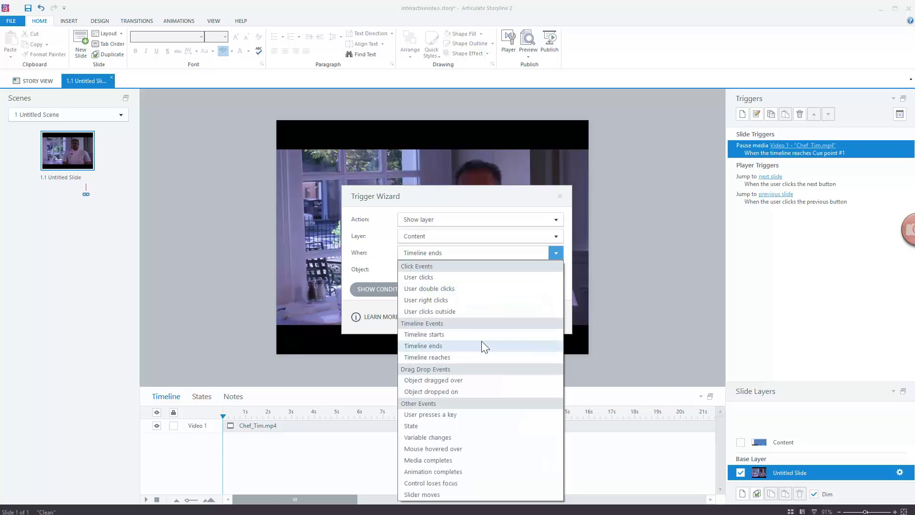
pyautogui.click(478, 357)
pyautogui.click(446, 272)
pyautogui.click(441, 294)
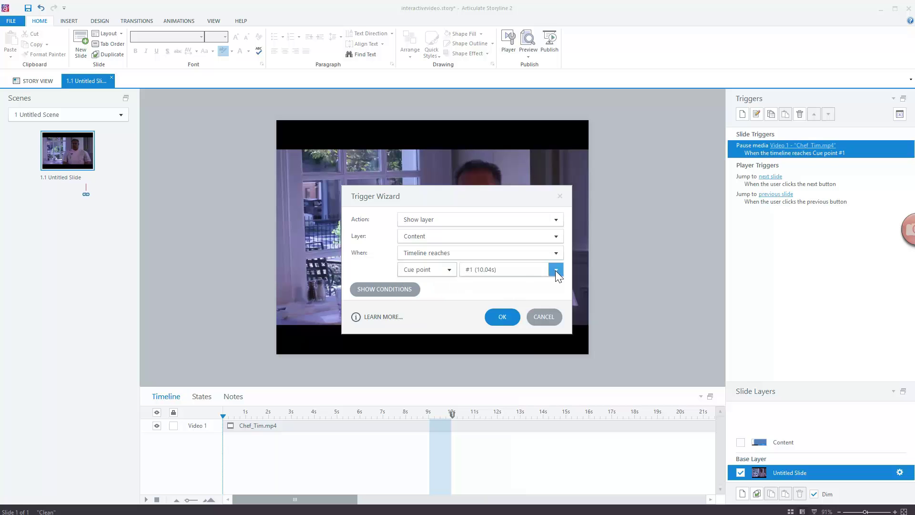
pyautogui.click(503, 317)
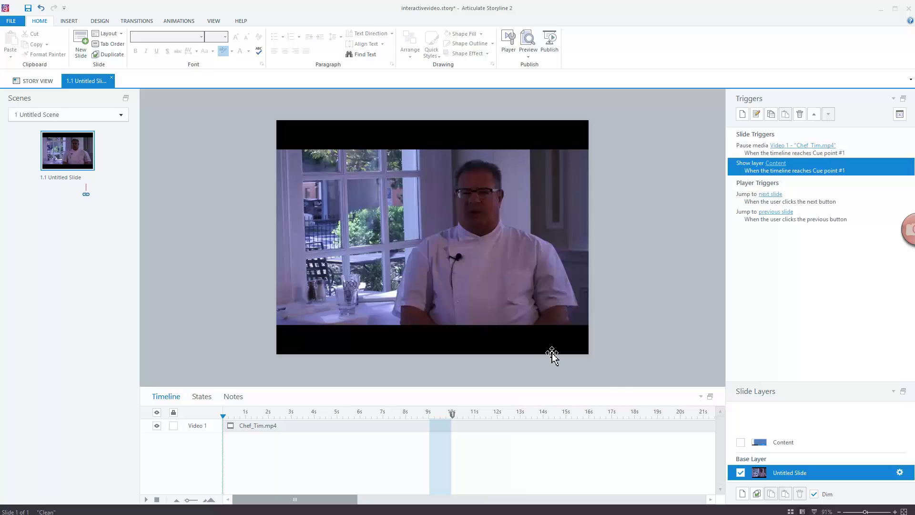
# Add a trigger to the Close button on the Content layer that plays Chef_Tim.mp4 when the user clicks it.
pyautogui.click(816, 442)
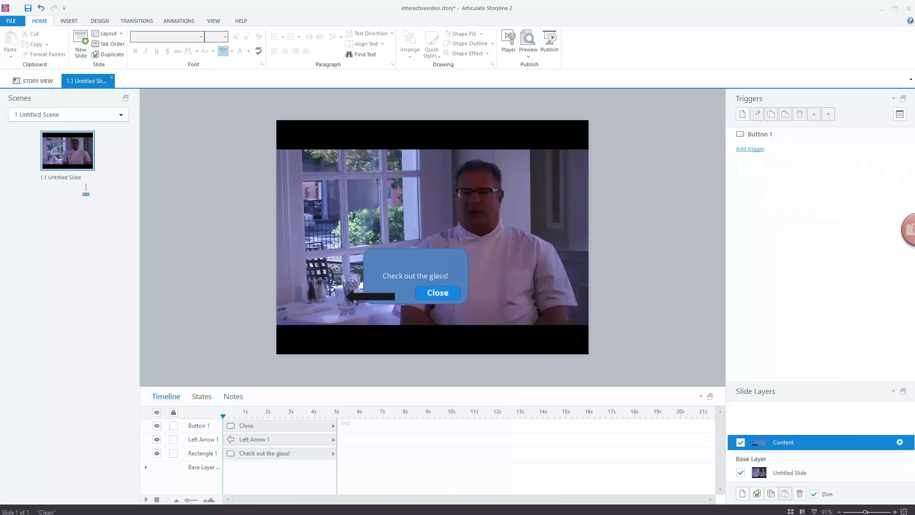
pyautogui.click(441, 293)
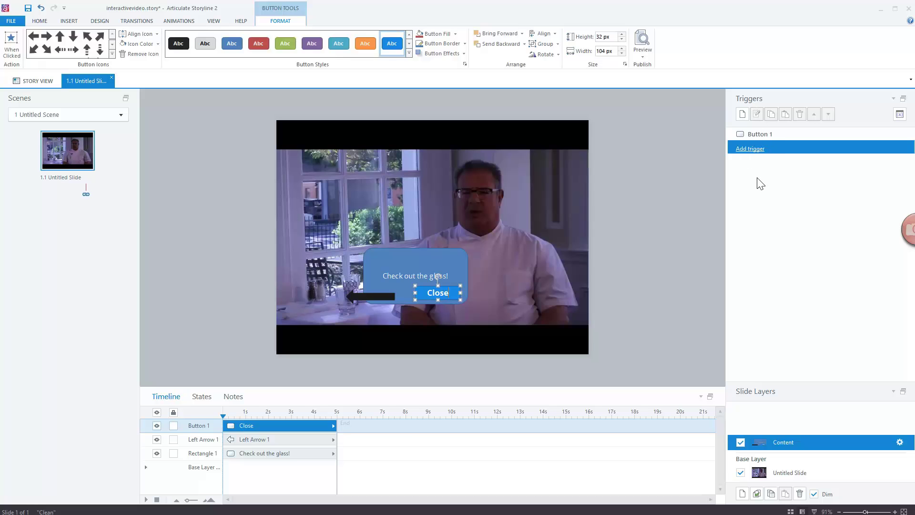
pyautogui.click(752, 150)
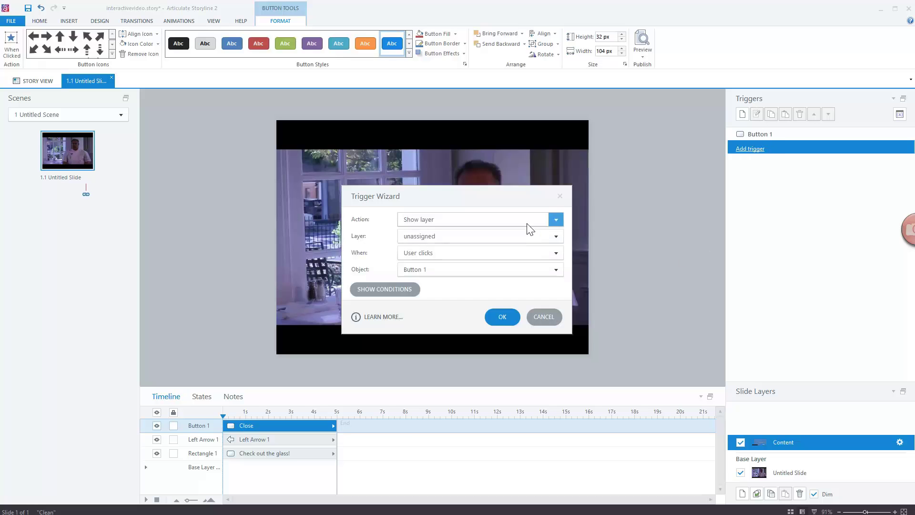
pyautogui.click(557, 218)
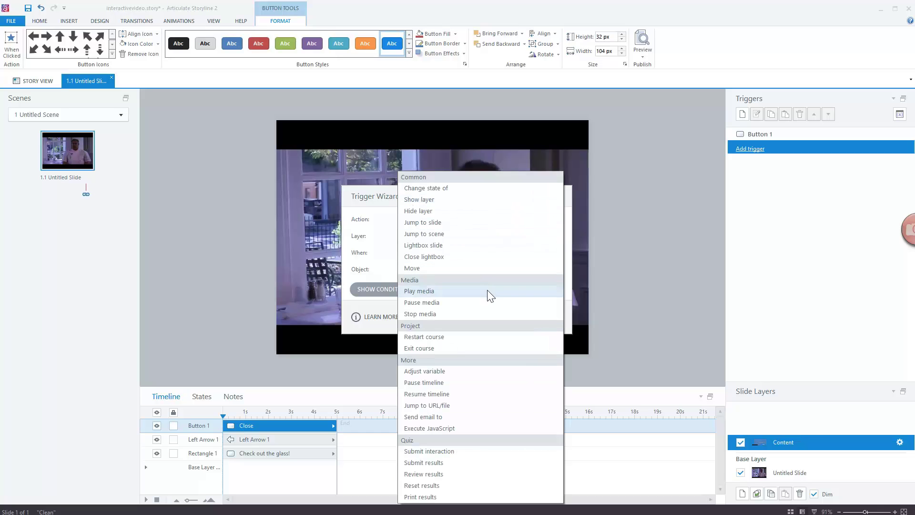
pyautogui.click(487, 291)
pyautogui.click(556, 237)
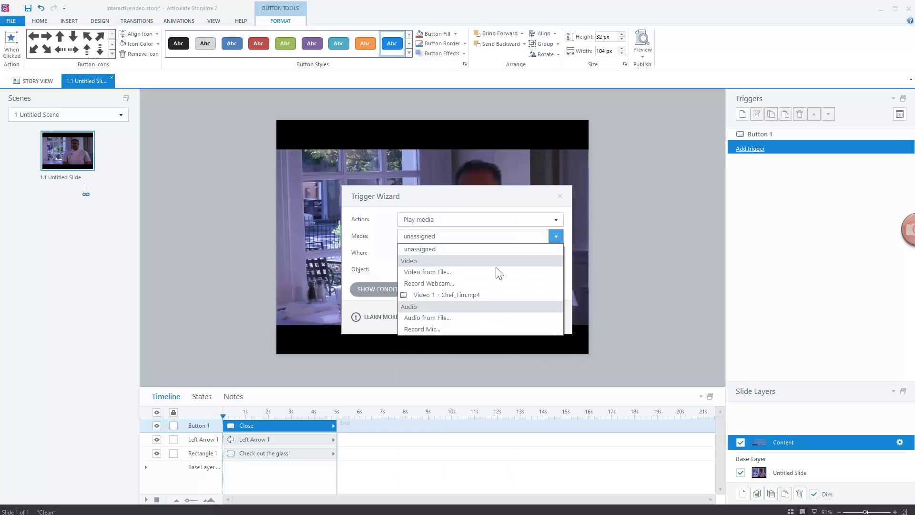
pyautogui.click(495, 294)
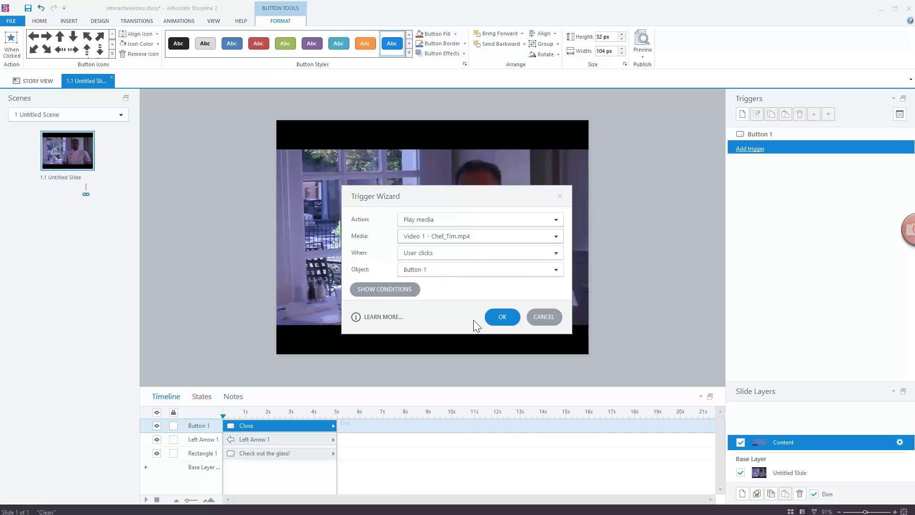
pyautogui.click(502, 317)
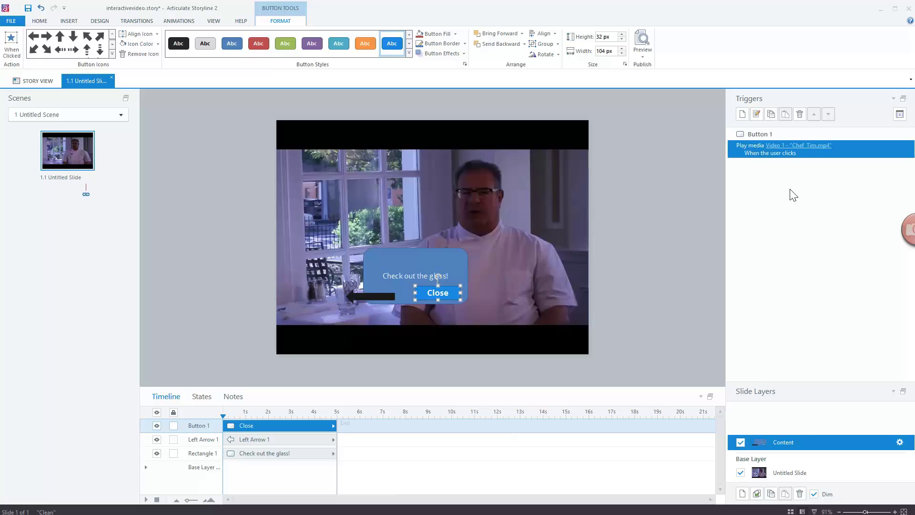
# Add a second trigger to the Close button that hides this layer when the user clicks it.
pyautogui.click(743, 114)
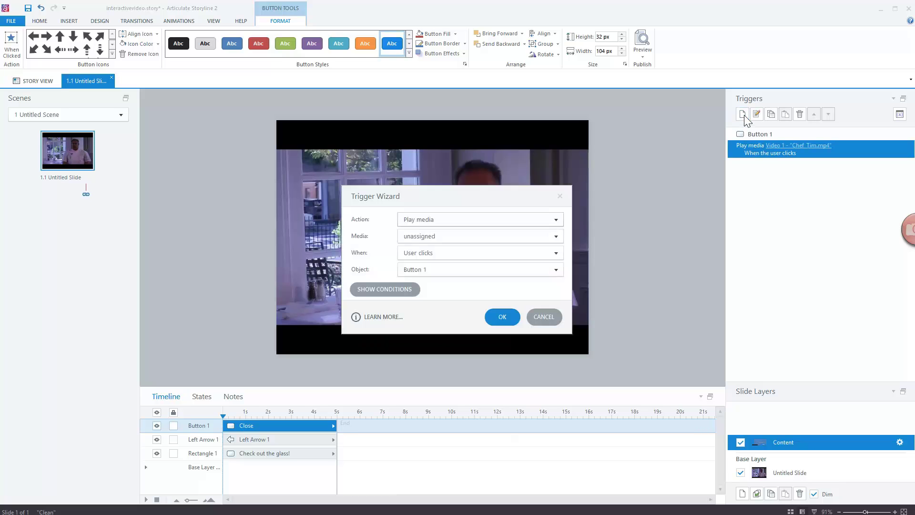
pyautogui.click(555, 219)
pyautogui.click(491, 211)
pyautogui.click(506, 319)
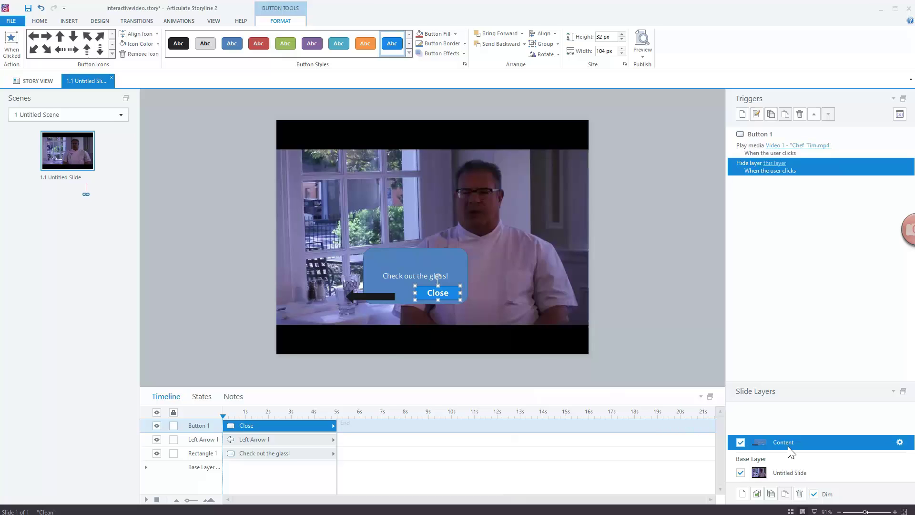
# Set the Content layer's properties to prevent the user from clicking on the base layer.
pyautogui.click(900, 443)
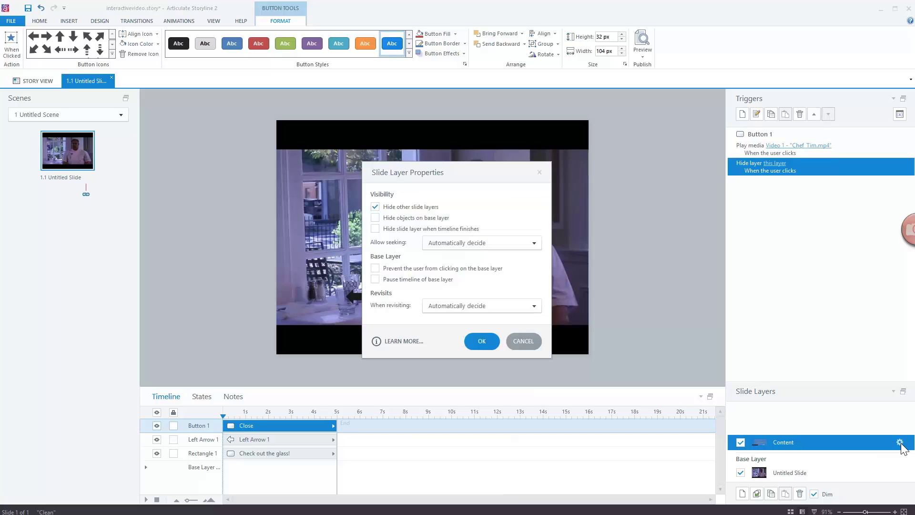
pyautogui.click(389, 268)
pyautogui.click(486, 339)
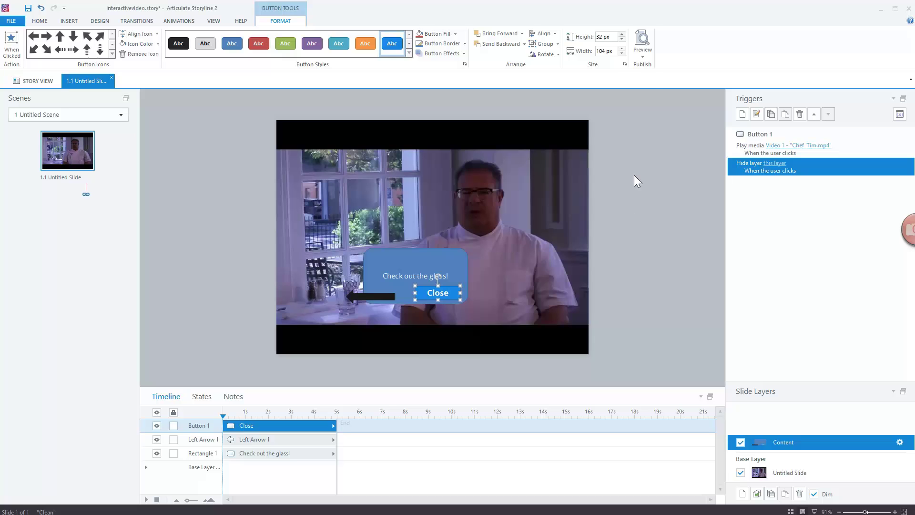
# Preview this slide, test the callout's Close button once the layer appears, and exit the preview.
pyautogui.click(645, 57)
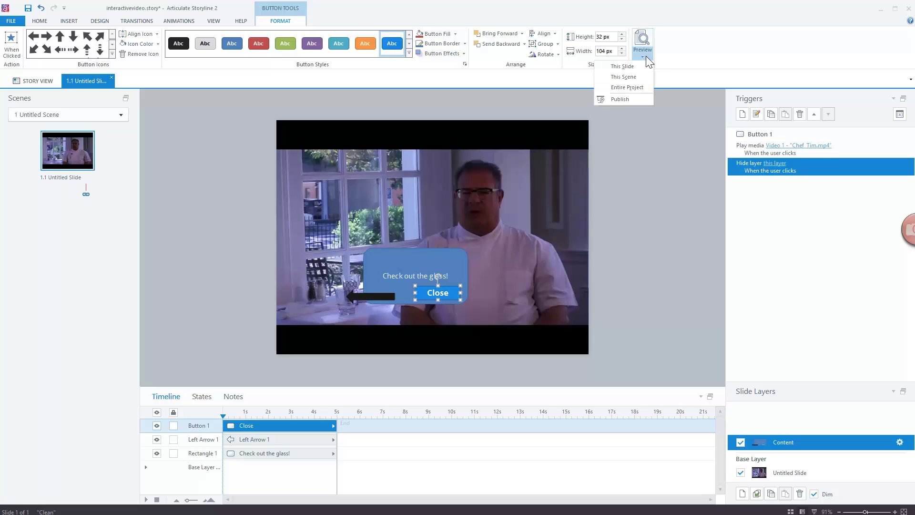
pyautogui.click(628, 66)
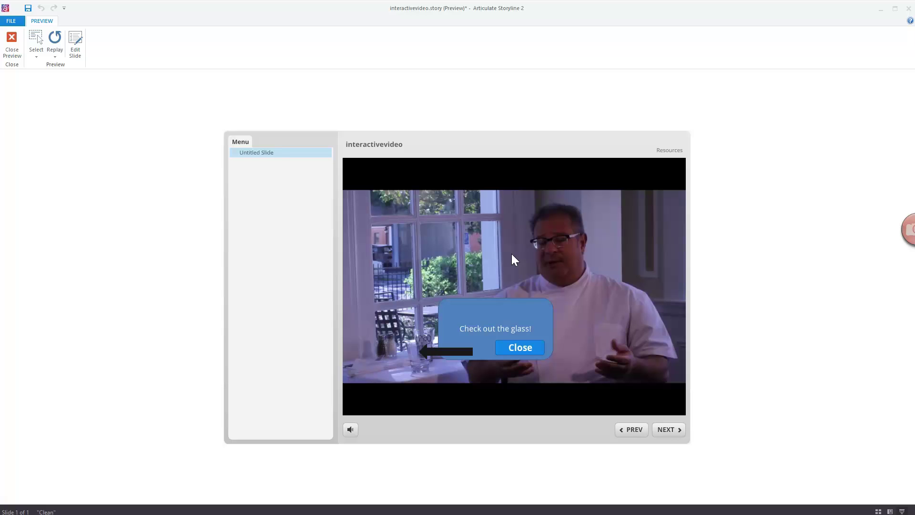
pyautogui.click(522, 346)
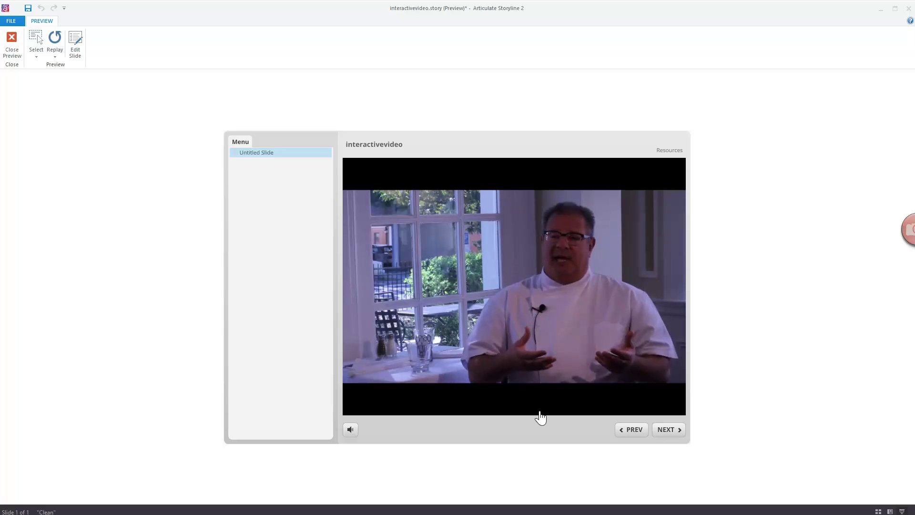
pyautogui.click(12, 45)
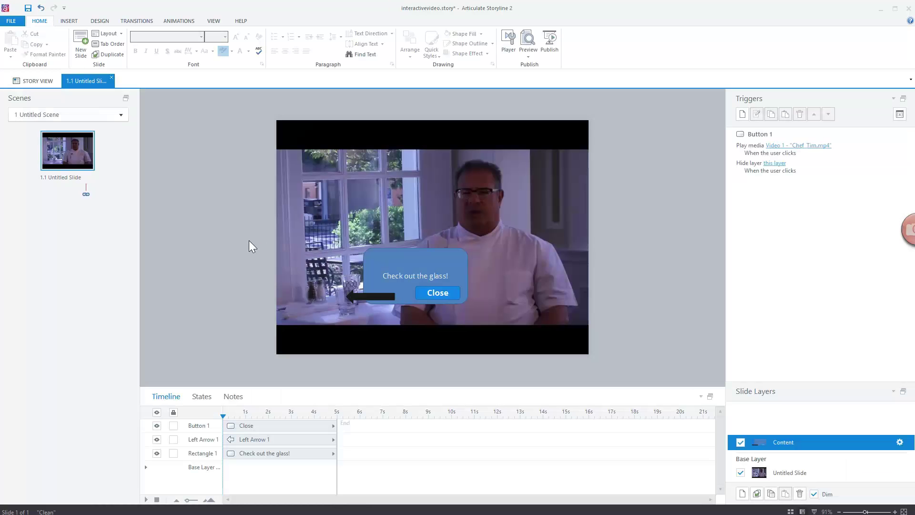
# Review the base layer's triggers and the timeline's cue point options, and return to the Content layer.
pyautogui.click(794, 465)
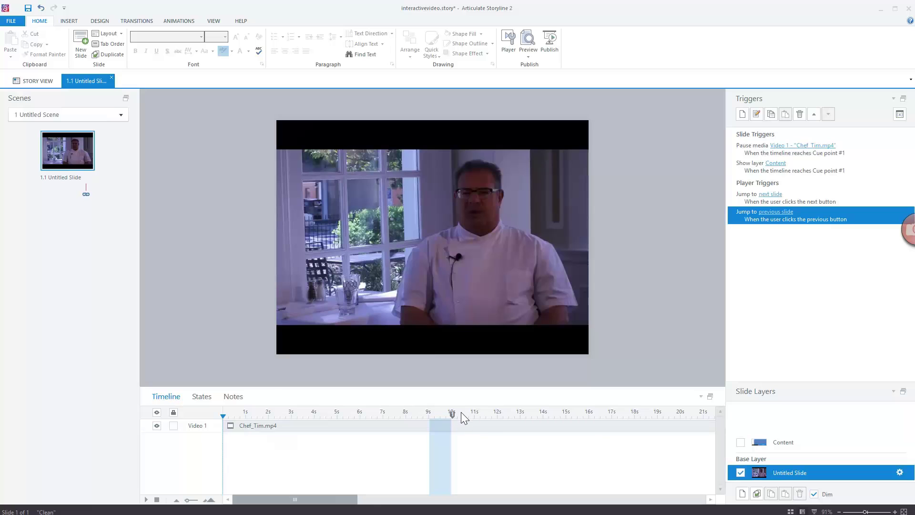
pyautogui.rightClick(512, 415)
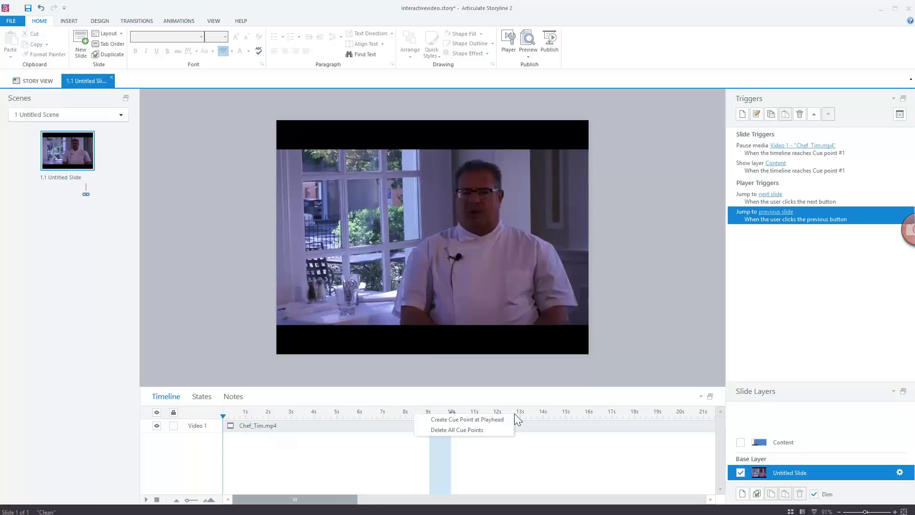
pyautogui.click(490, 419)
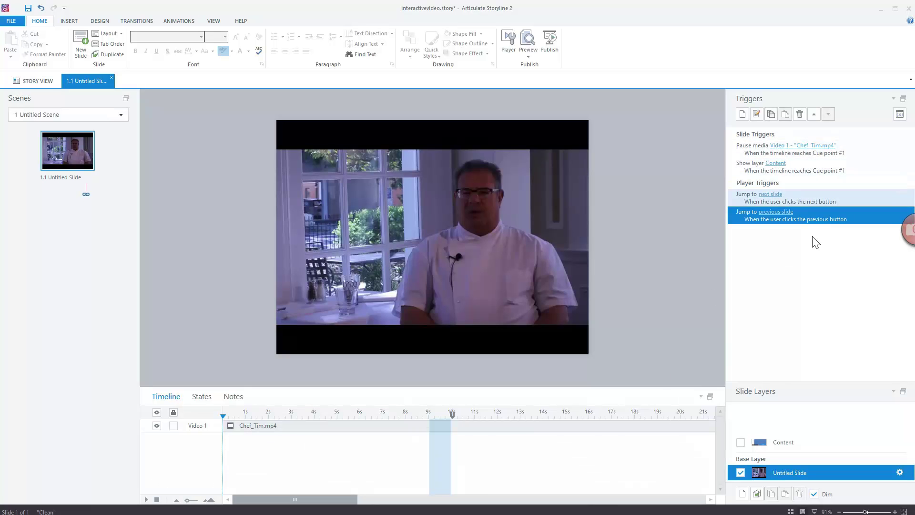
pyautogui.click(808, 443)
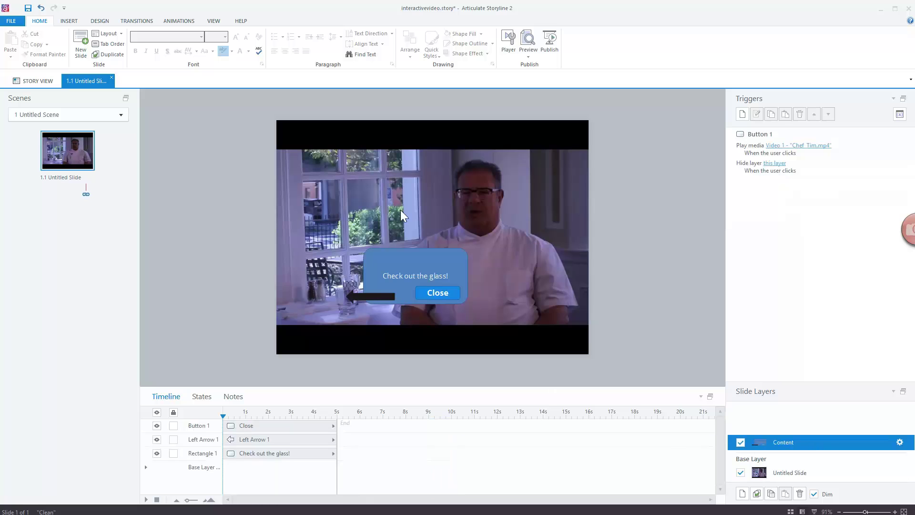